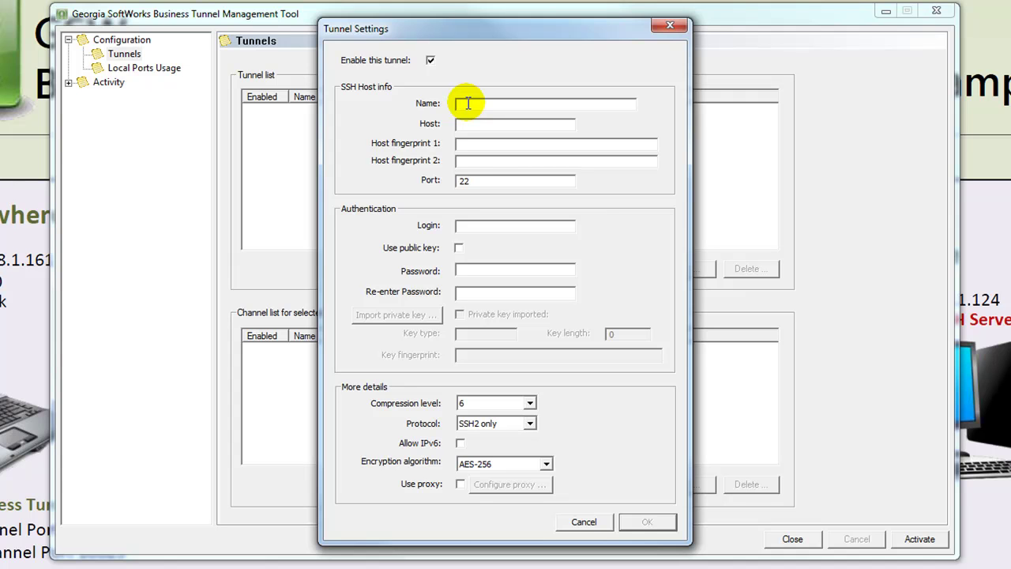
Name the new tunnel "Secure Tunnel To" plus the server's name and set its host to 98.18.77.166
type("Secur")
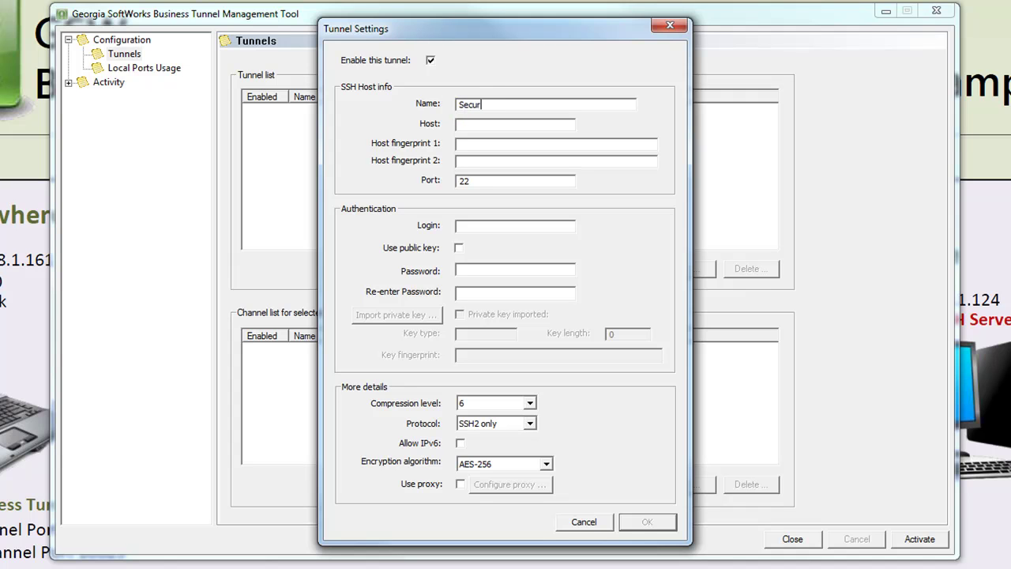
type("e Tunnel To Thomas")
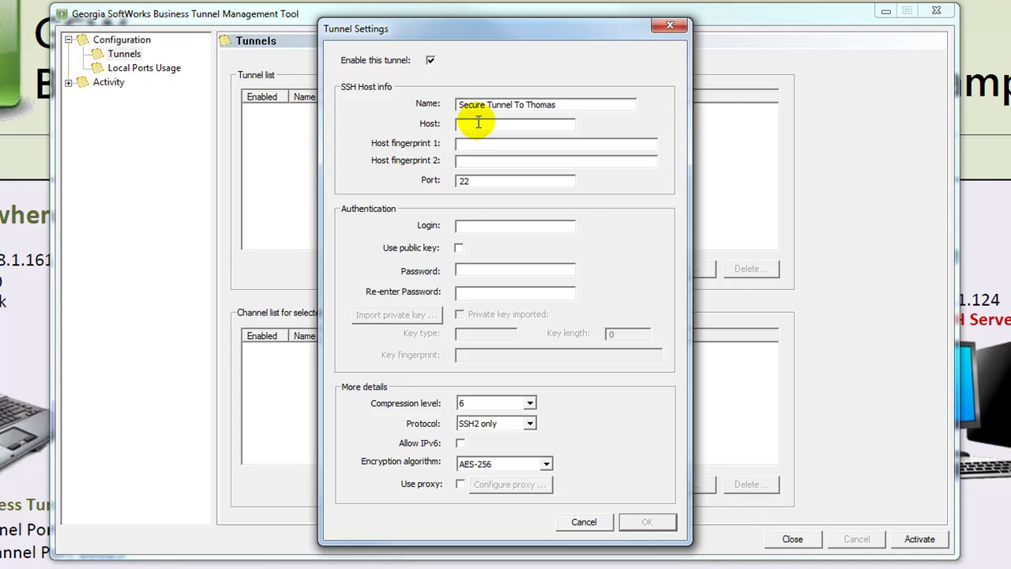
left_click(478, 122)
type("98.")
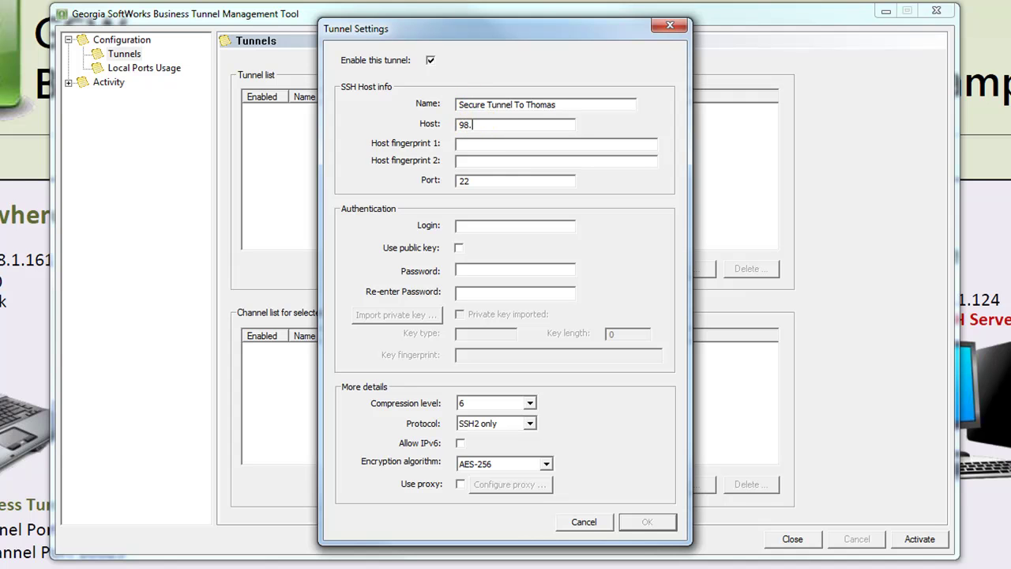
type("18.77")
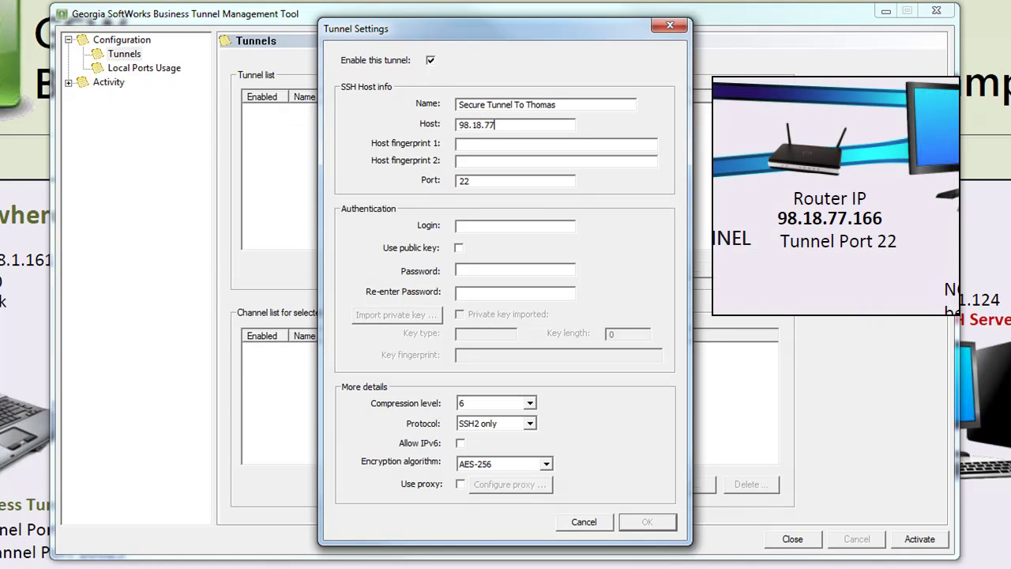
type(".166")
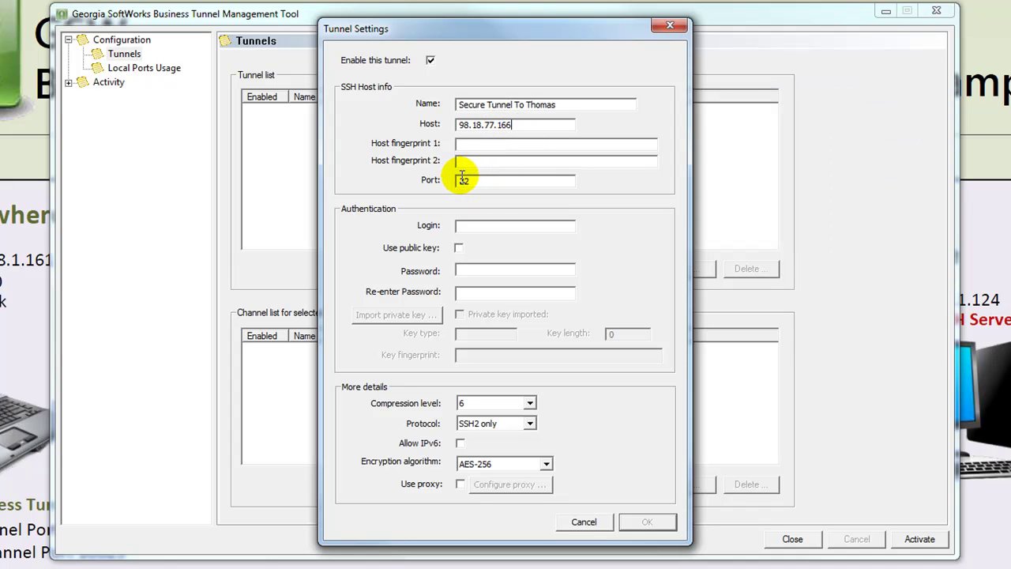
Enter the account login, type the password in both password fields, and save the tunnel settings
left_click(476, 226)
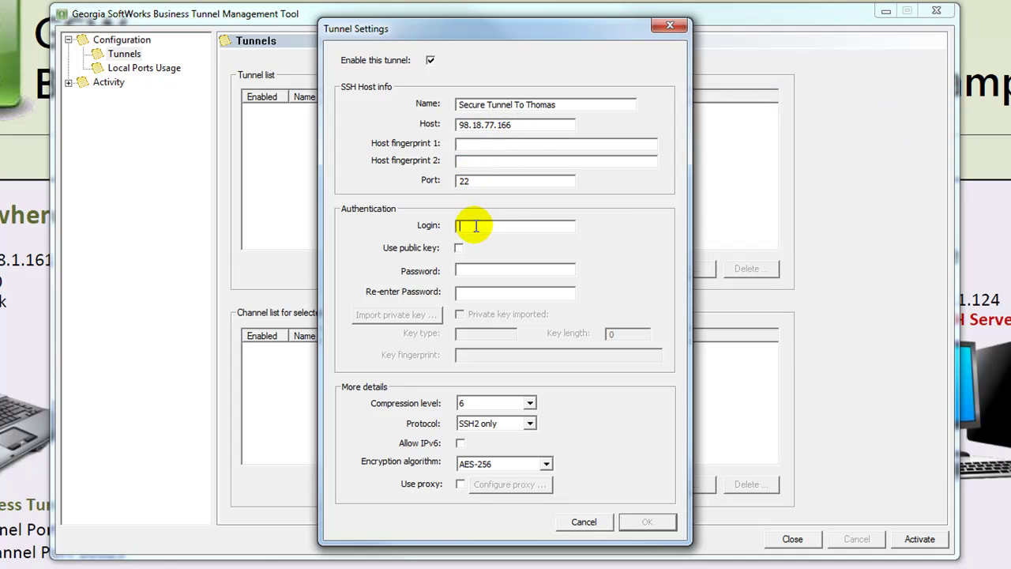
type("david")
key("Tab")
key("Tab")
type("**********")
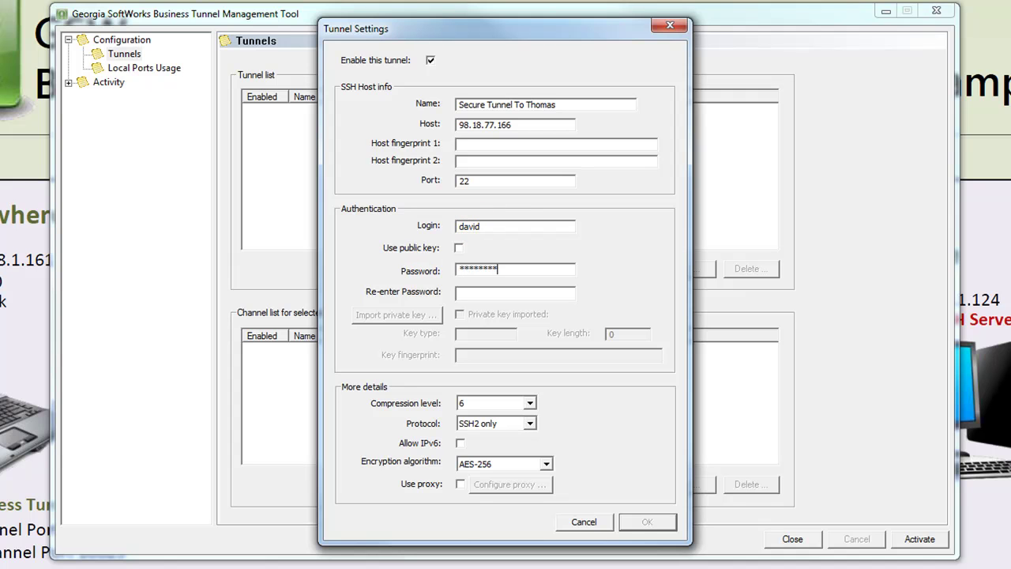
type("**")
key("Tab")
type("*************")
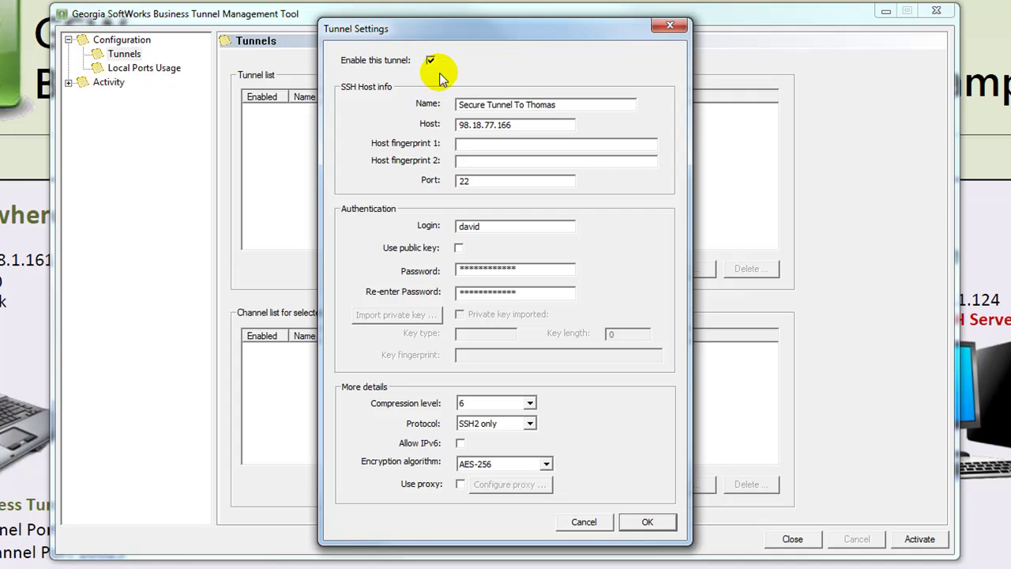
left_click(658, 519)
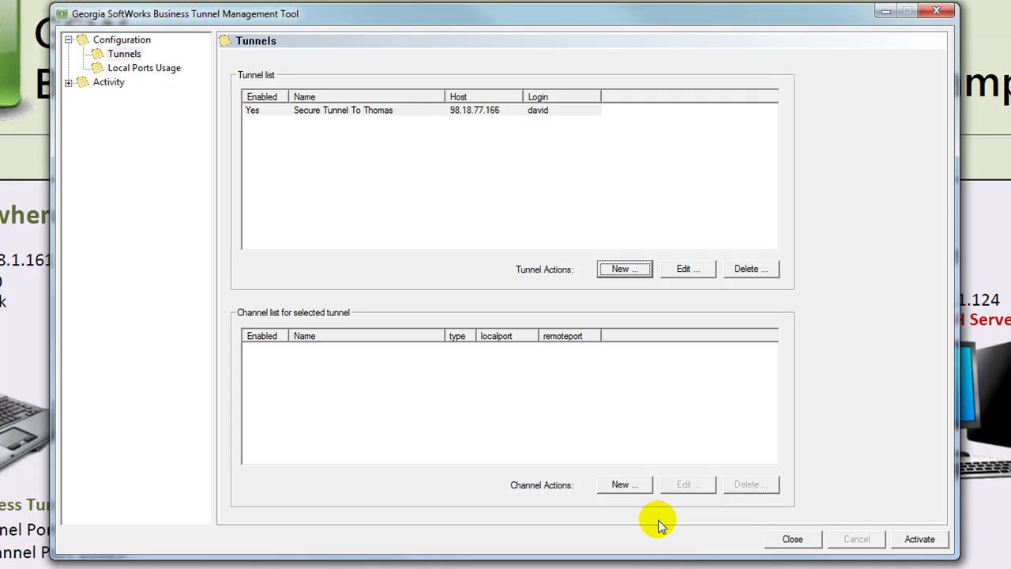
Create a channel for the new tunnel, name it POP and set its local port to 10110
left_click(379, 111)
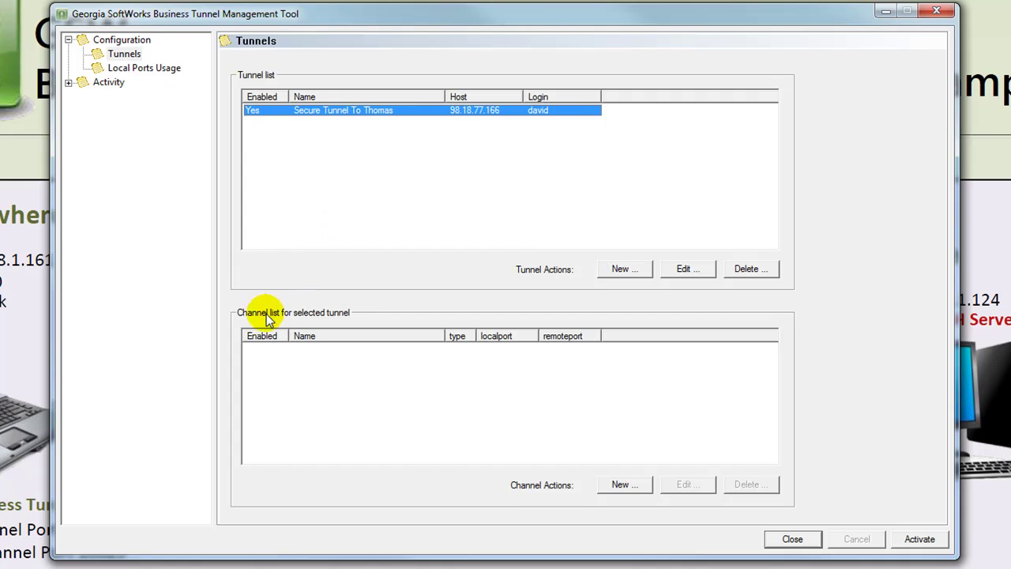
left_click(624, 483)
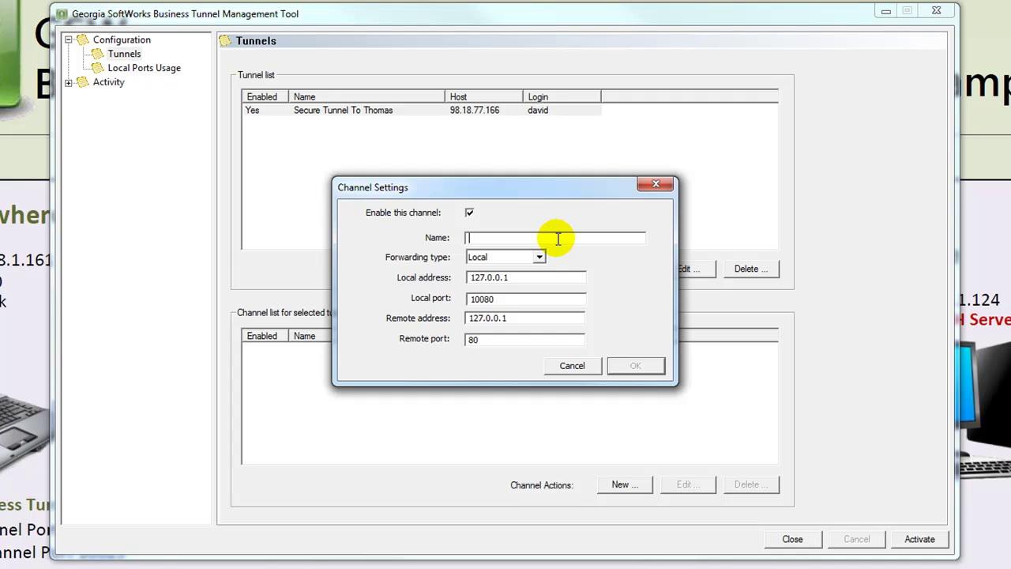
type("POP")
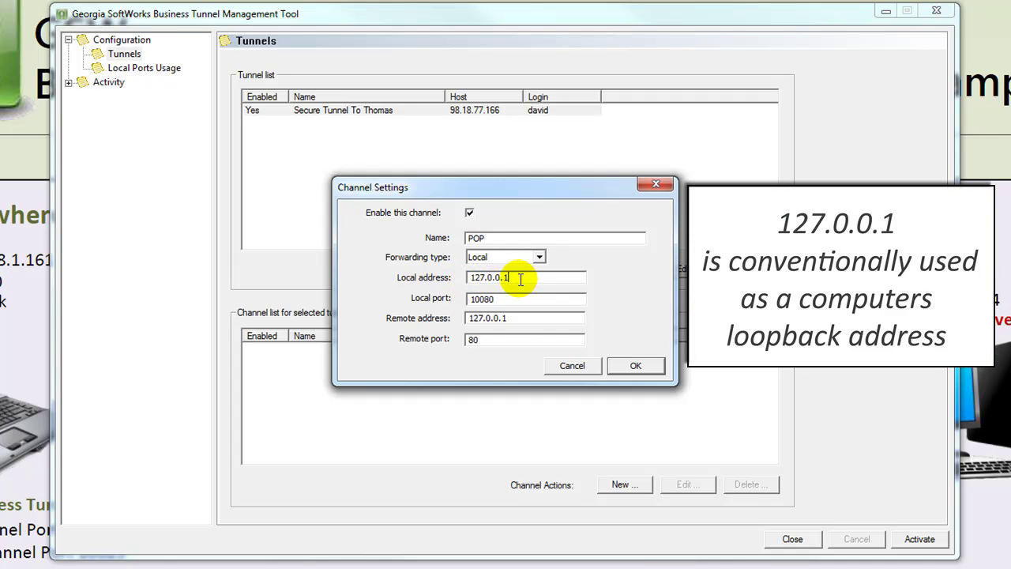
left_click_drag(519, 297, 449, 305)
key("BackSpace")
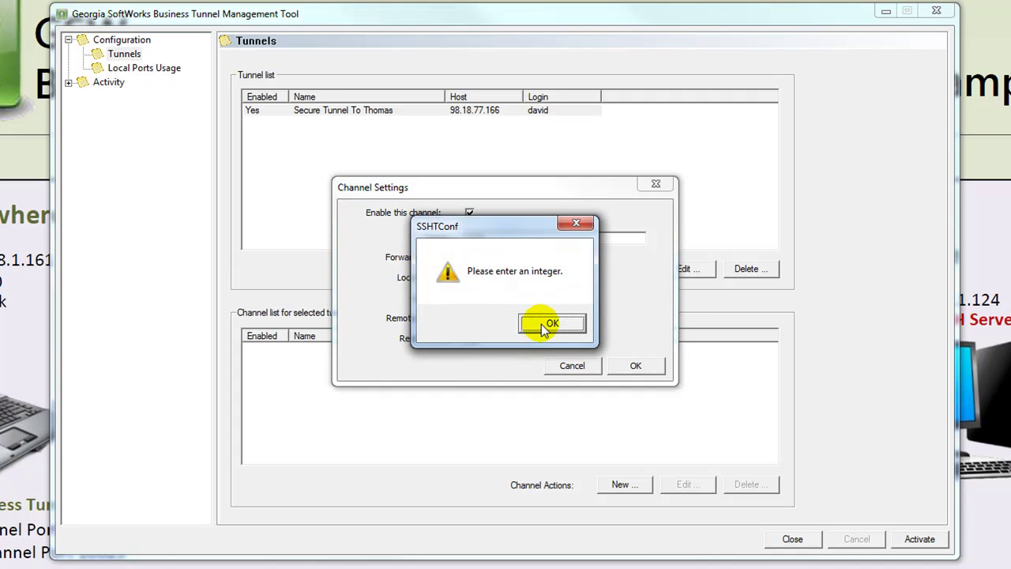
left_click(527, 323)
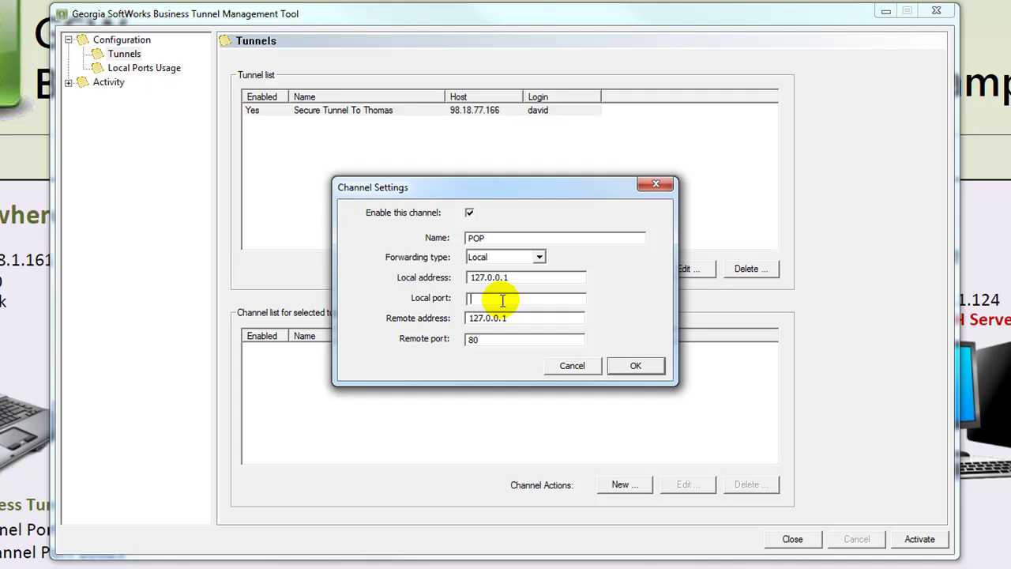
type("10110")
Set the POP channel's remote address to mail.georgiasoftworks.com and remote port to 110, and save the channel
key("Tab")
type("m")
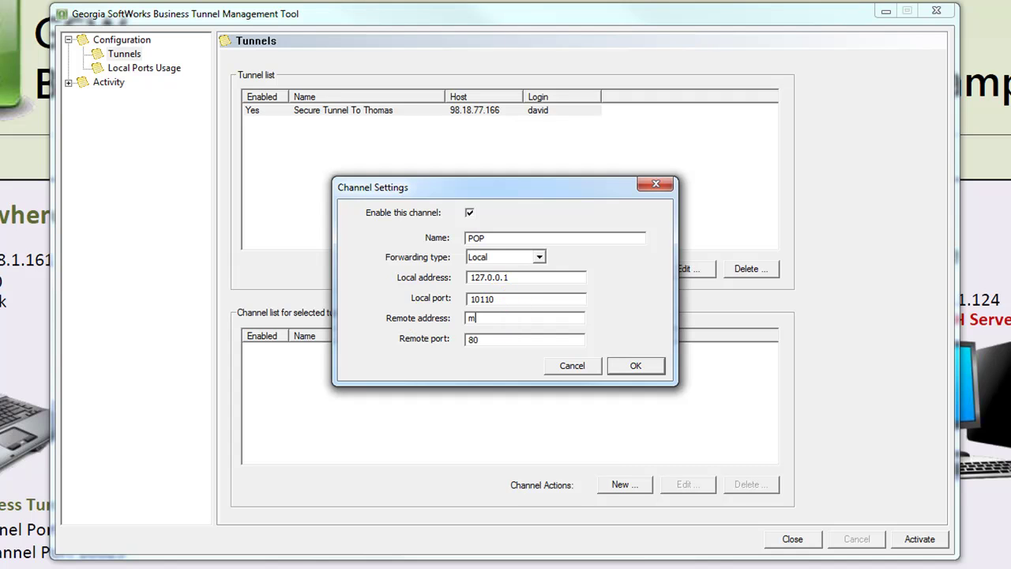
type("ail.georgiasoftworks.com")
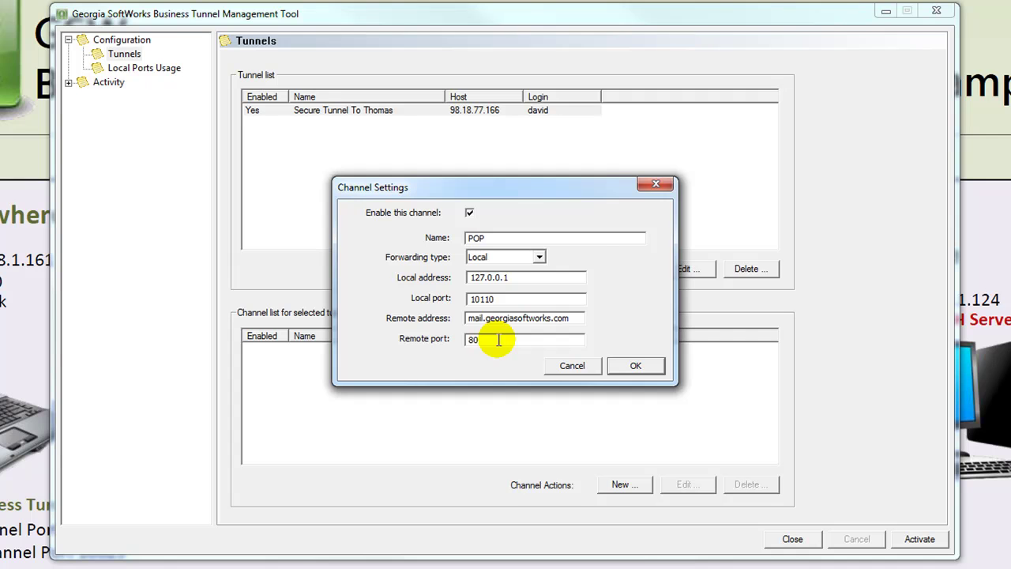
key("BackSpace")
key("BackSpace")
key("Return")
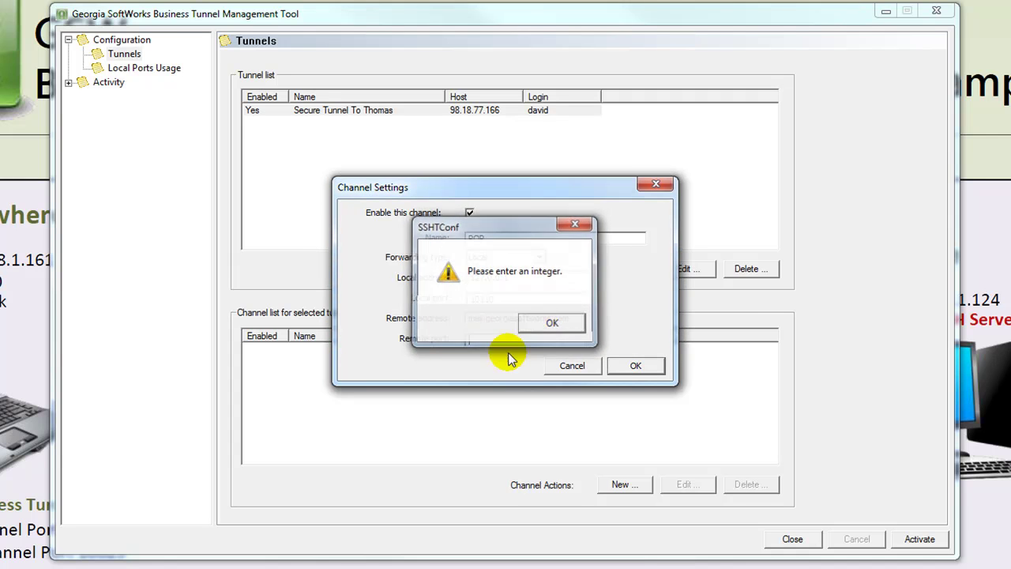
left_click(540, 320)
type("110")
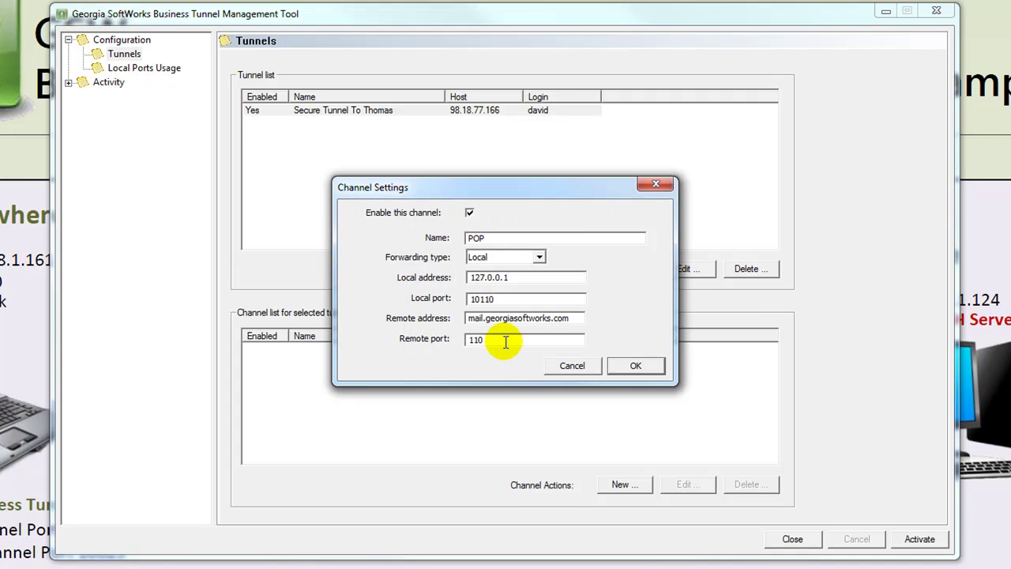
left_click(636, 366)
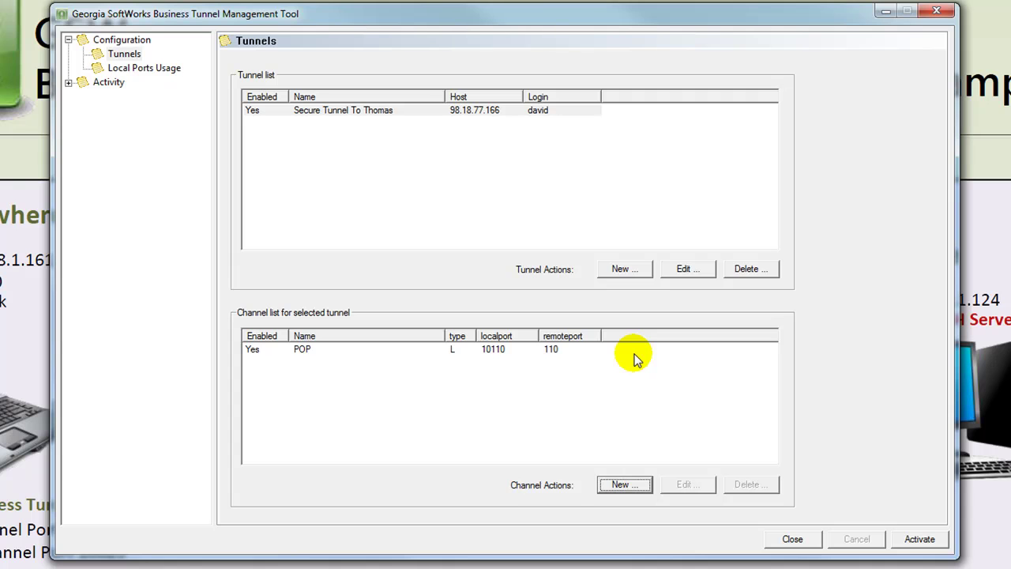
Create a second channel for the same tunnel, name it SMTP and set its local port to 10025
left_click(345, 113)
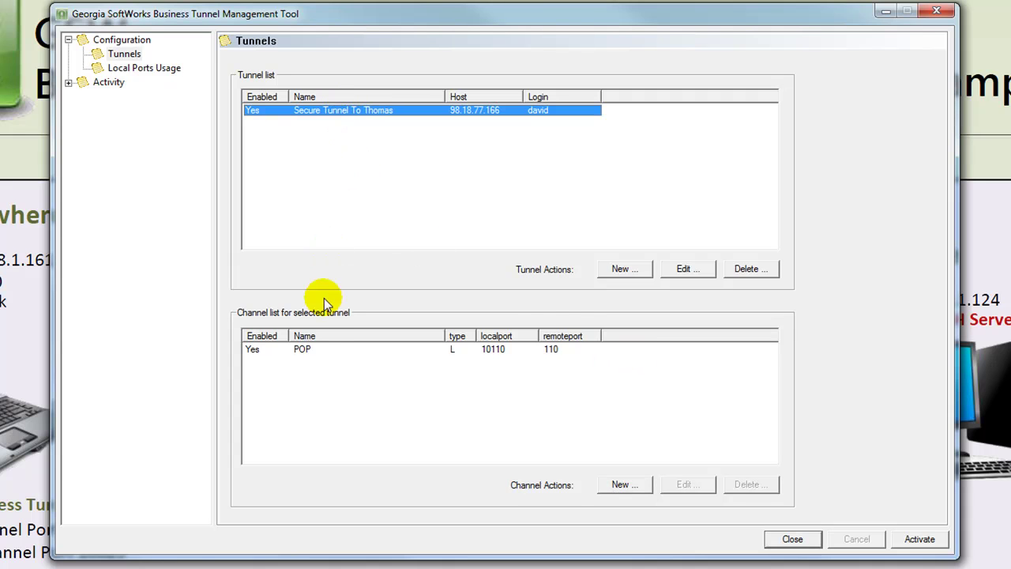
left_click(624, 484)
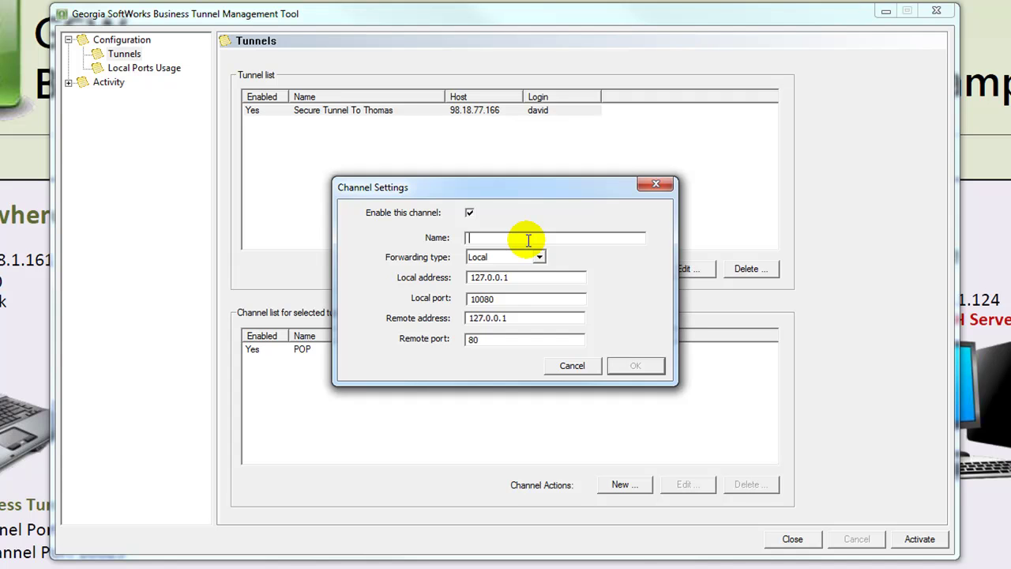
type("SMTP")
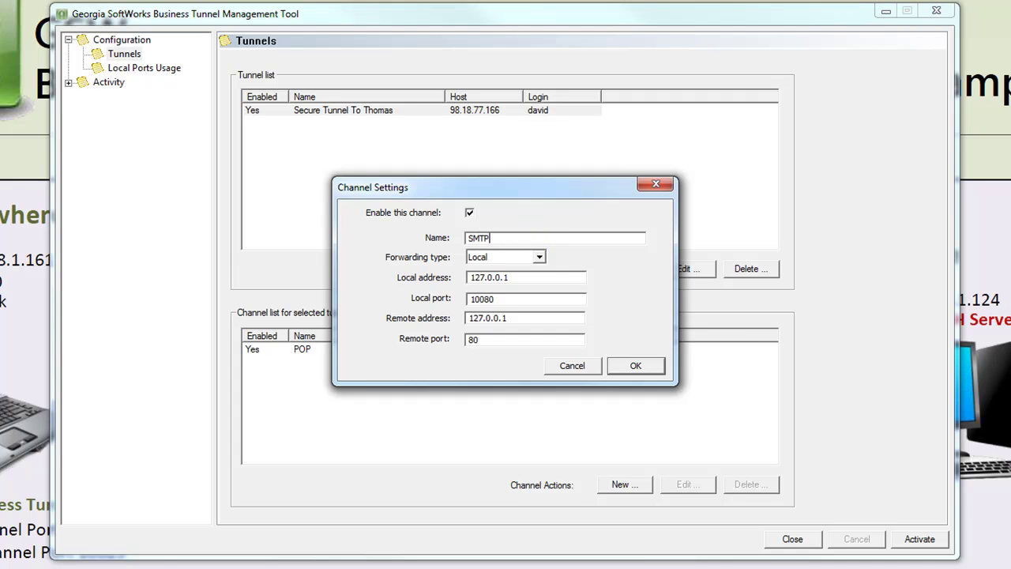
left_click(510, 278)
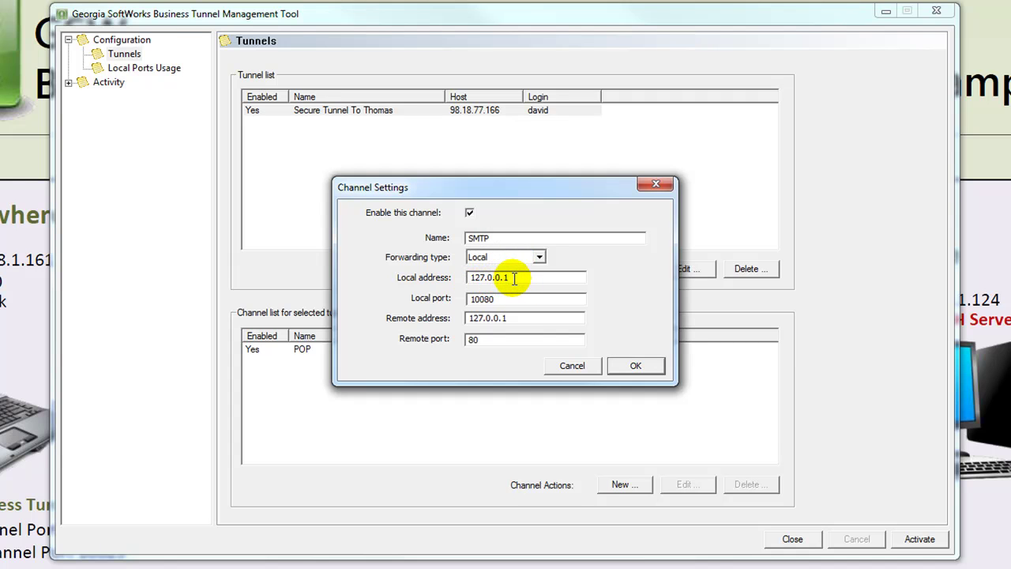
left_click(508, 297)
key("BackSpace")
key("BackSpace")
key("BackSpace")
key("BackSpace")
key("BackSpace")
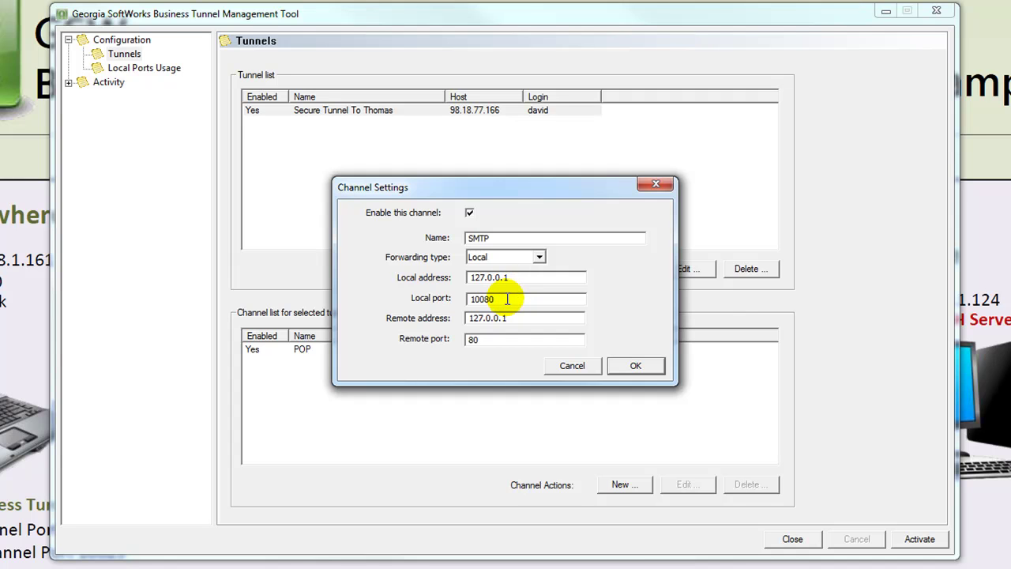
left_click(555, 322)
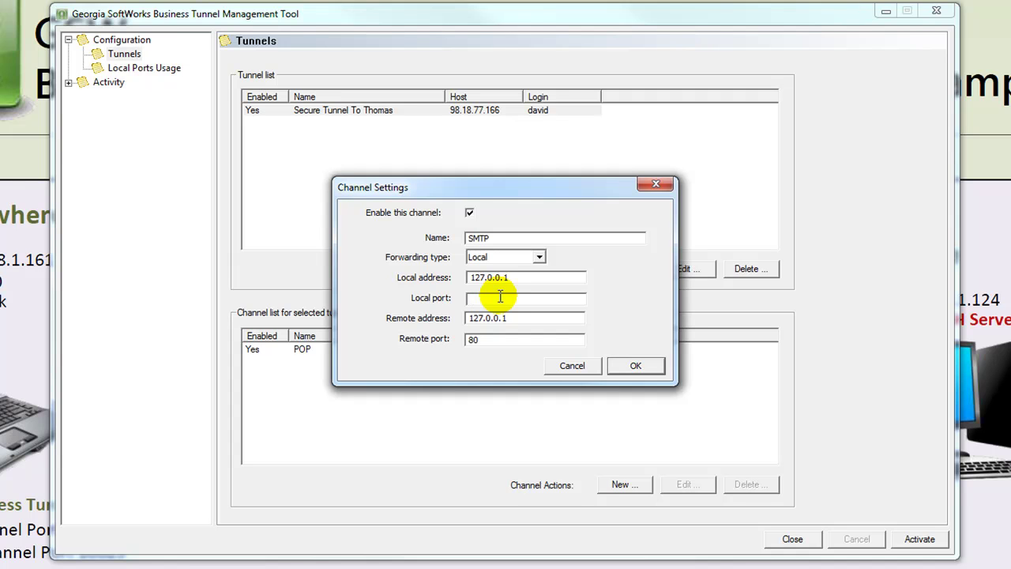
type("10025")
Set the SMTP channel's remote address to 209.217.248.179 and remote port to 25, and save the channel
left_click_drag(512, 320, 458, 317)
key("BackSpace")
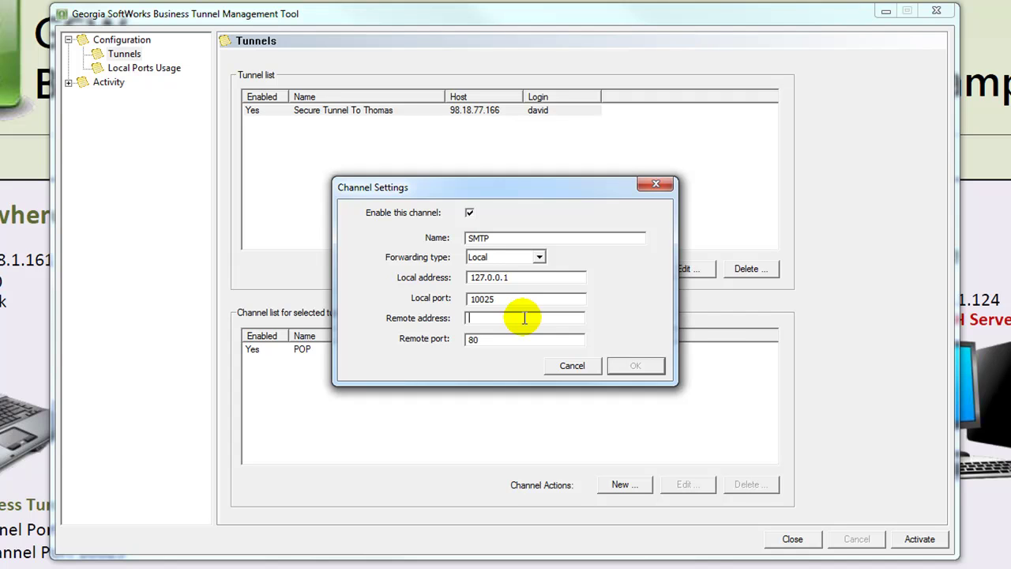
type("20")
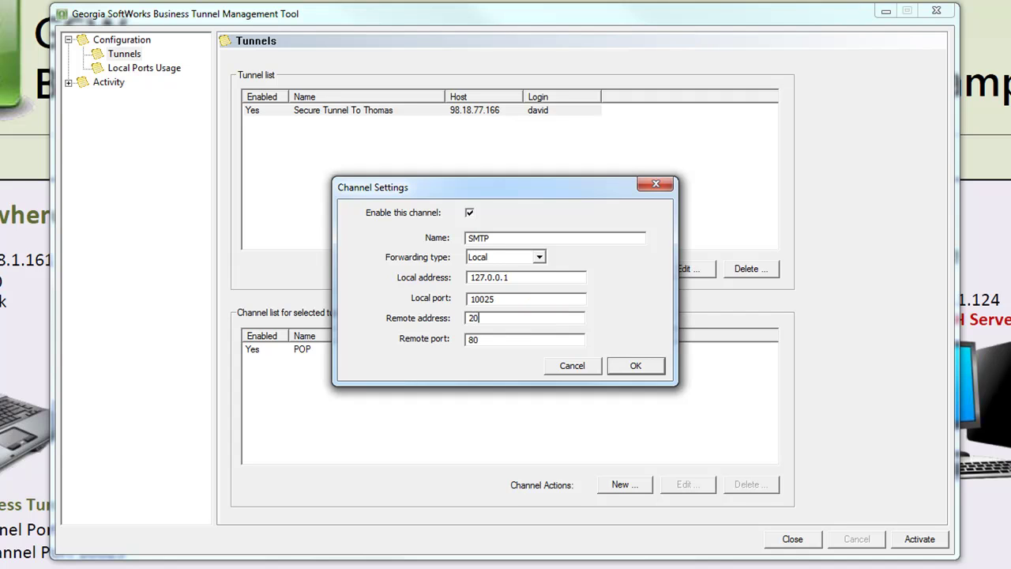
type("9.217.248.179")
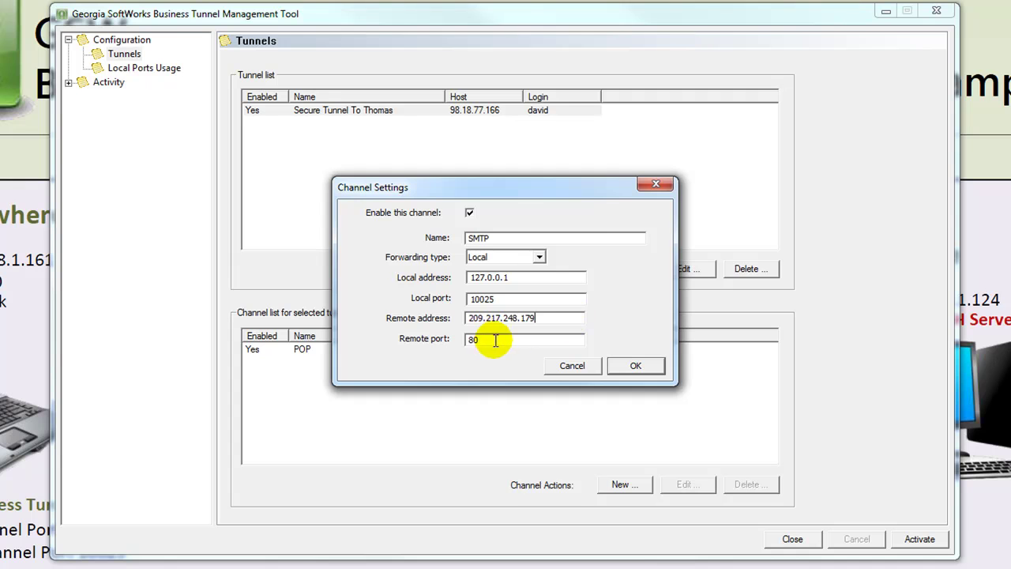
key("Tab")
key("BackSpace")
left_click(549, 324)
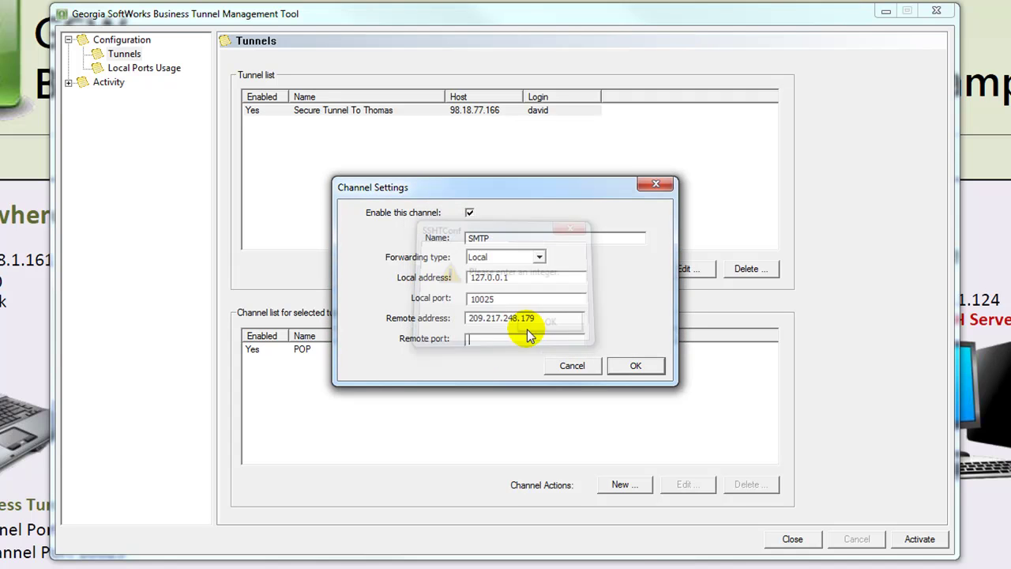
type("25")
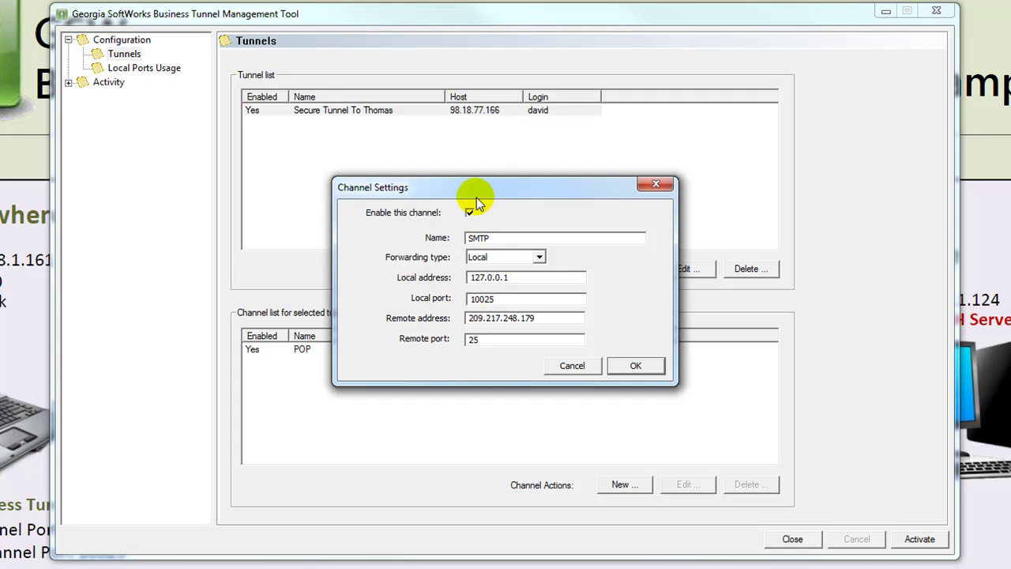
left_click(657, 366)
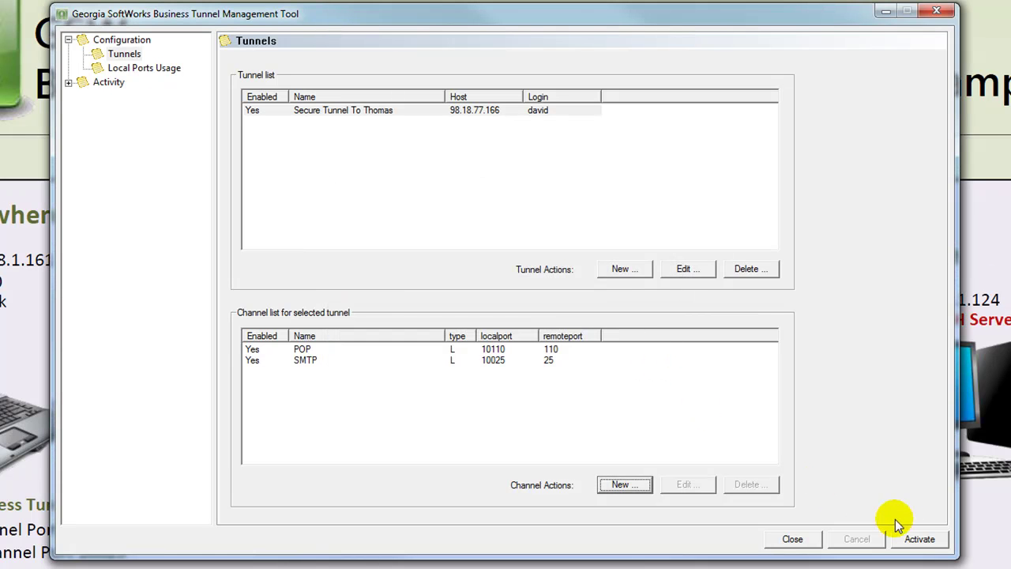
Activate the tunnel configuration and show the activity of its channels
left_click(919, 538)
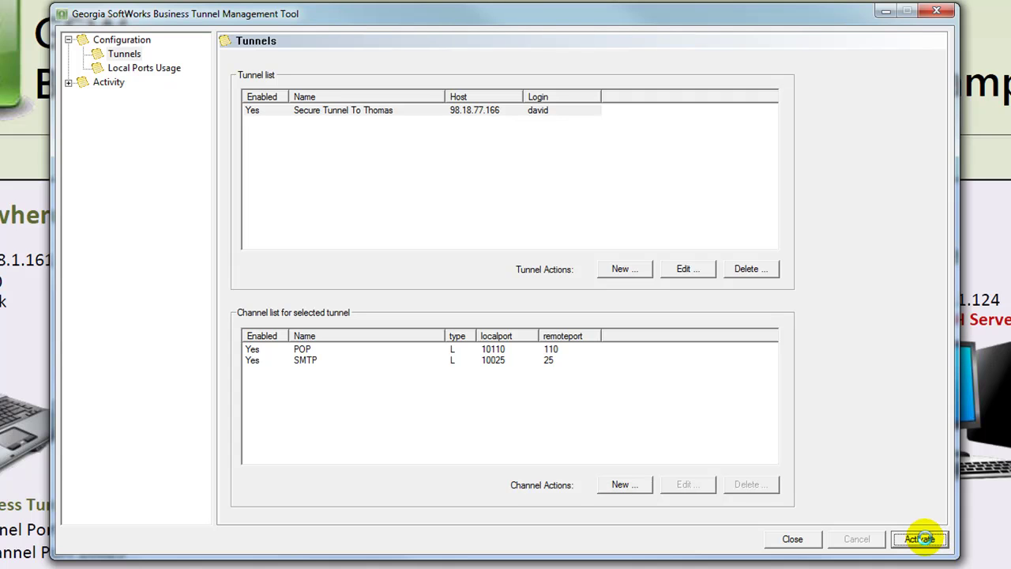
left_click(68, 83)
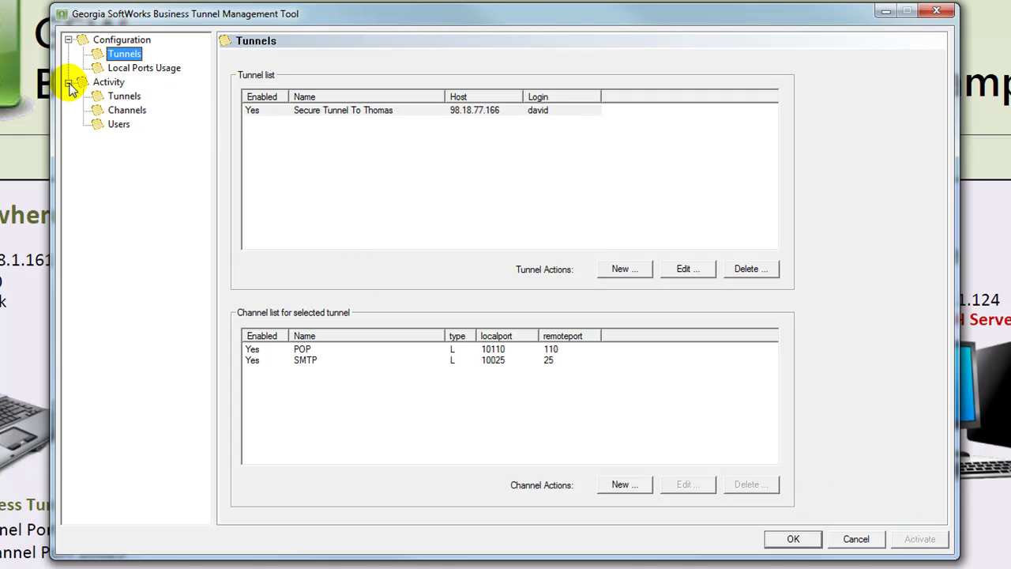
left_click(128, 111)
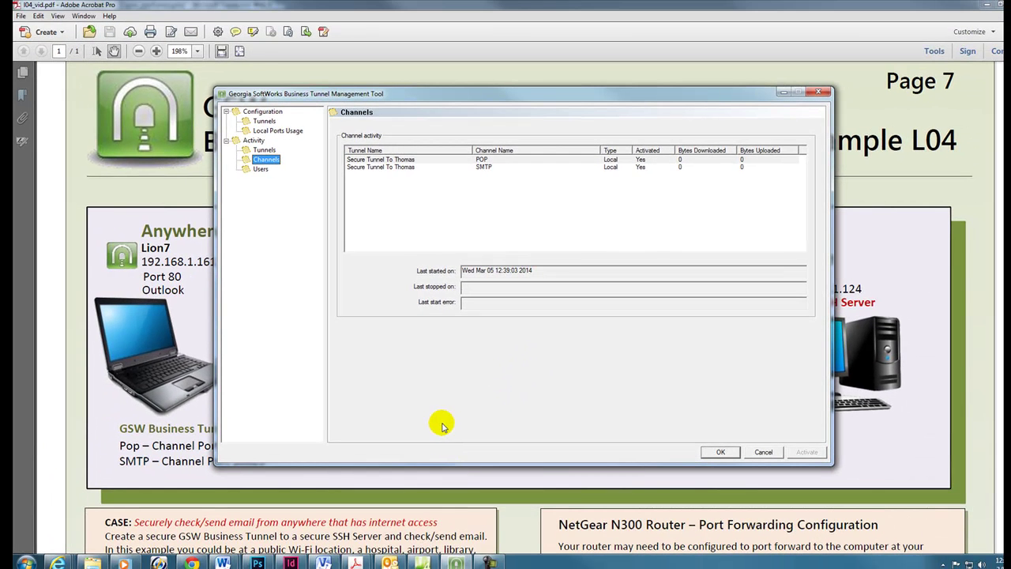
Switch to Outlook and open the POP/SMTP e-mail account's settings for changing
left_click(389, 563)
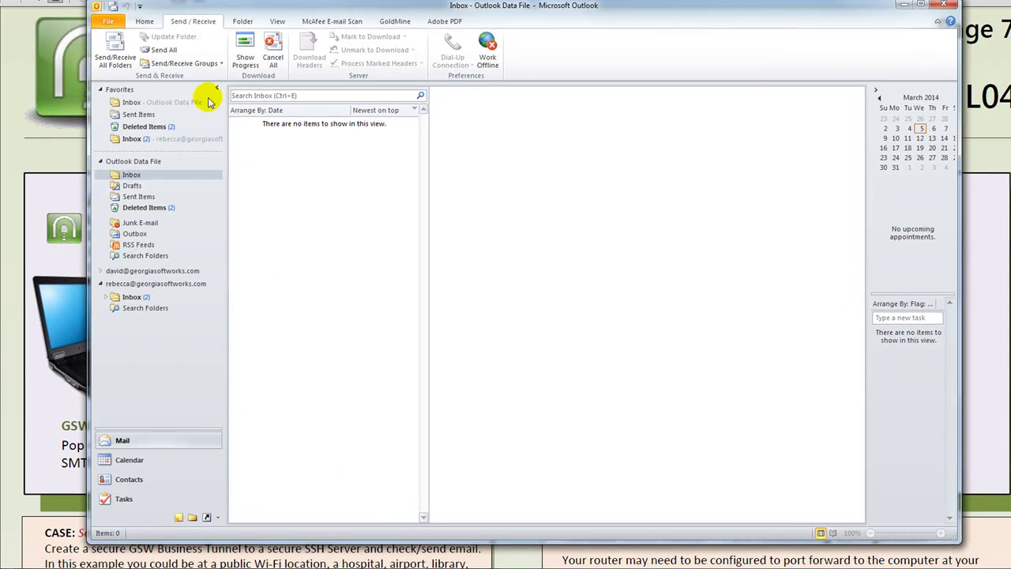
left_click(109, 22)
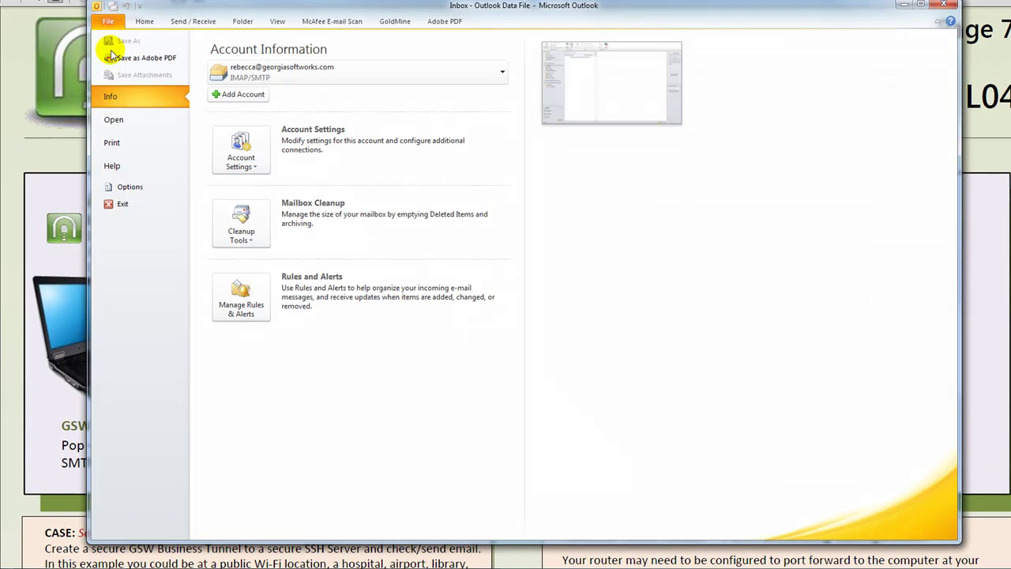
left_click(109, 98)
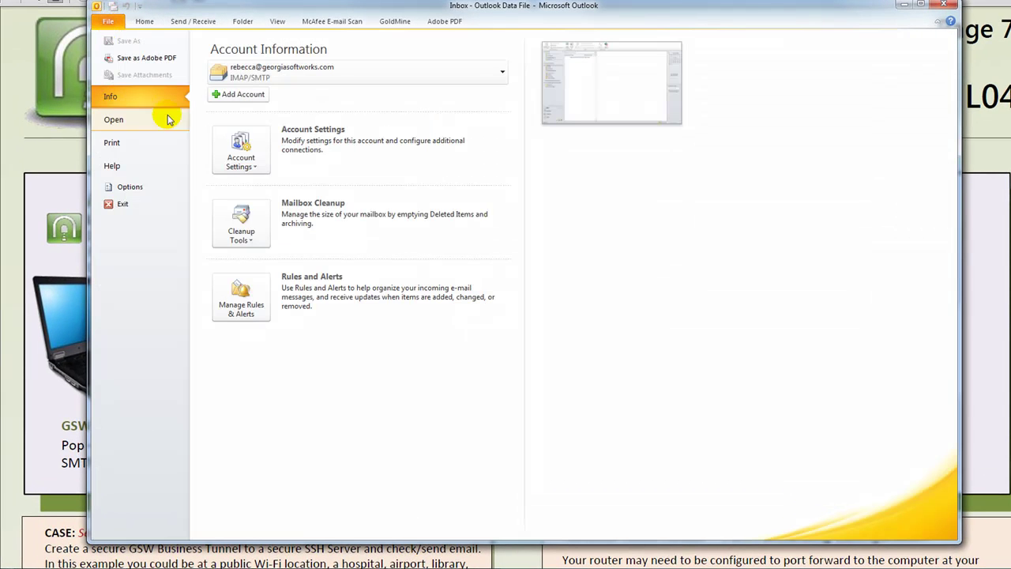
left_click(241, 150)
left_click(247, 192)
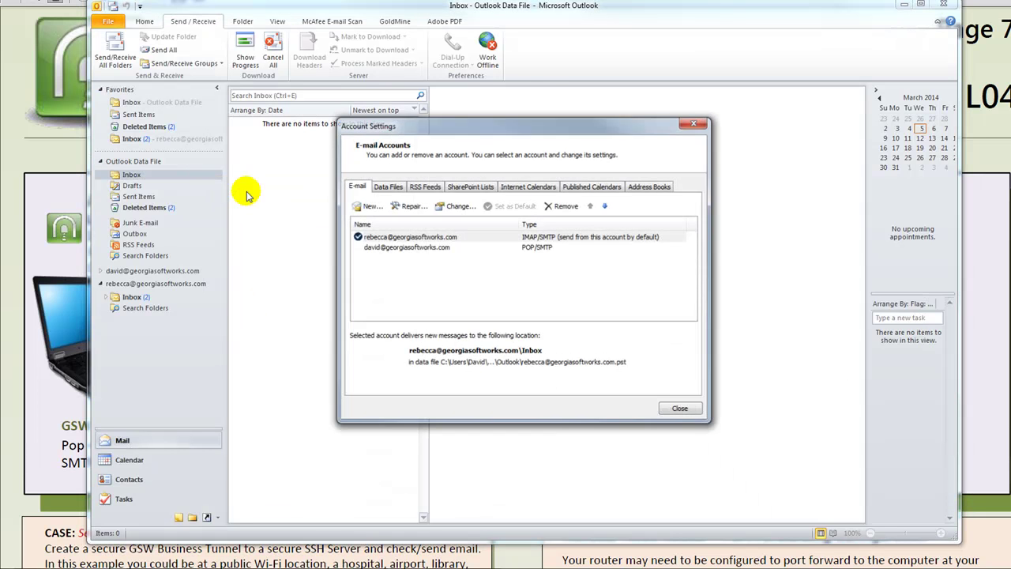
left_click(404, 249)
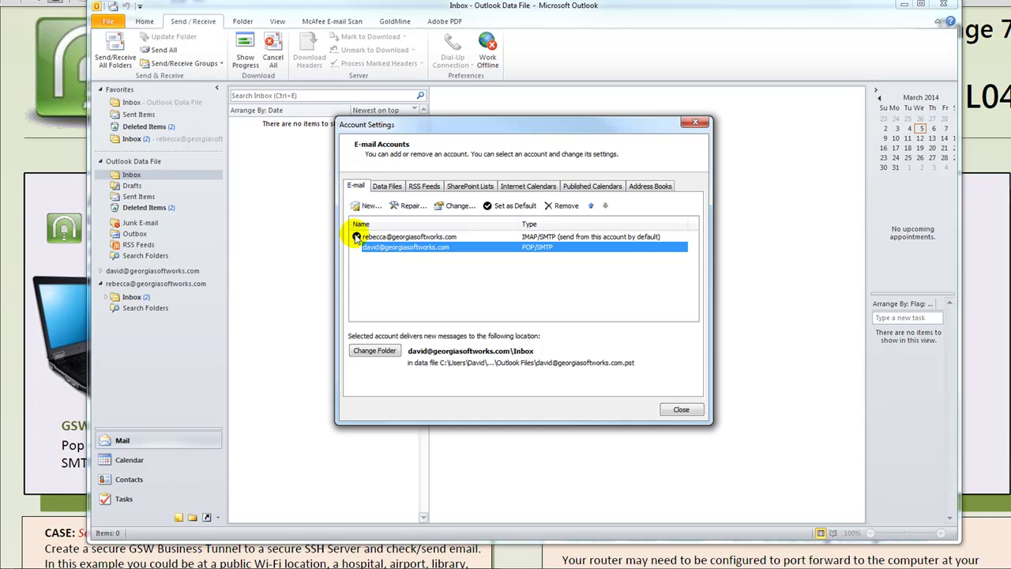
left_click(395, 252)
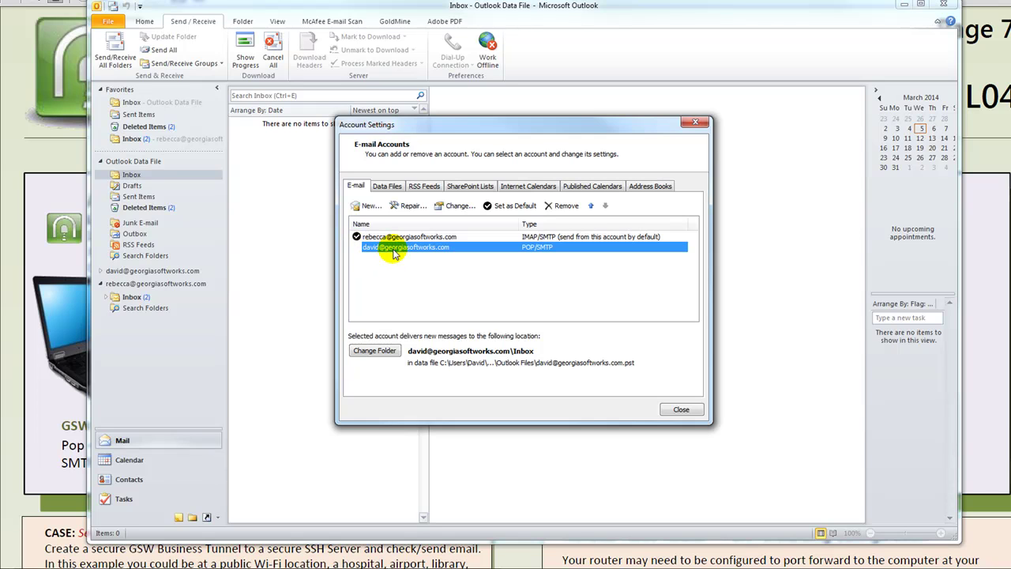
left_click(456, 206)
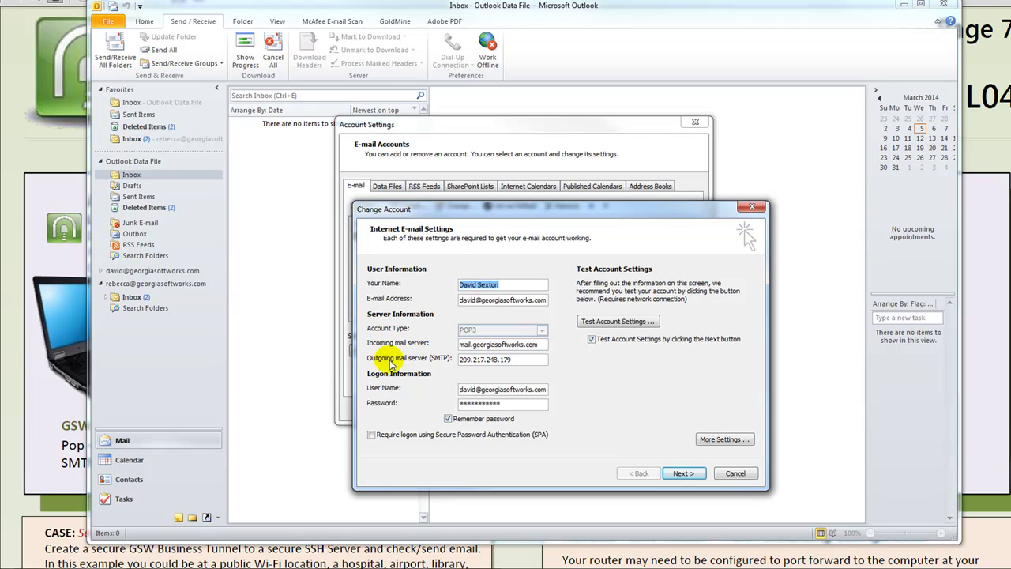
Set both the incoming and the outgoing (SMTP) mail server of the account to 127.0.0.1
left_click_drag(544, 345, 447, 344)
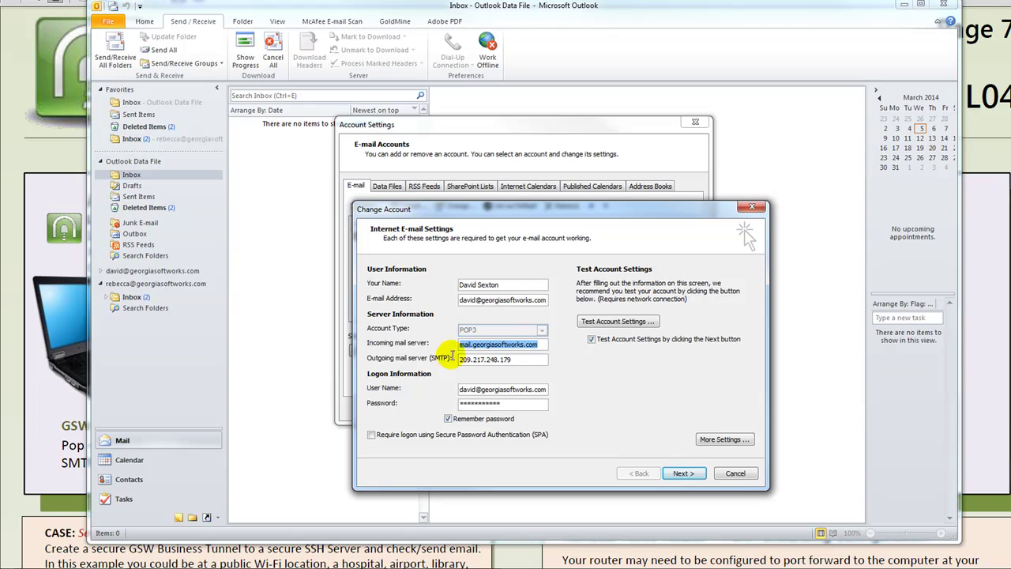
type("1")
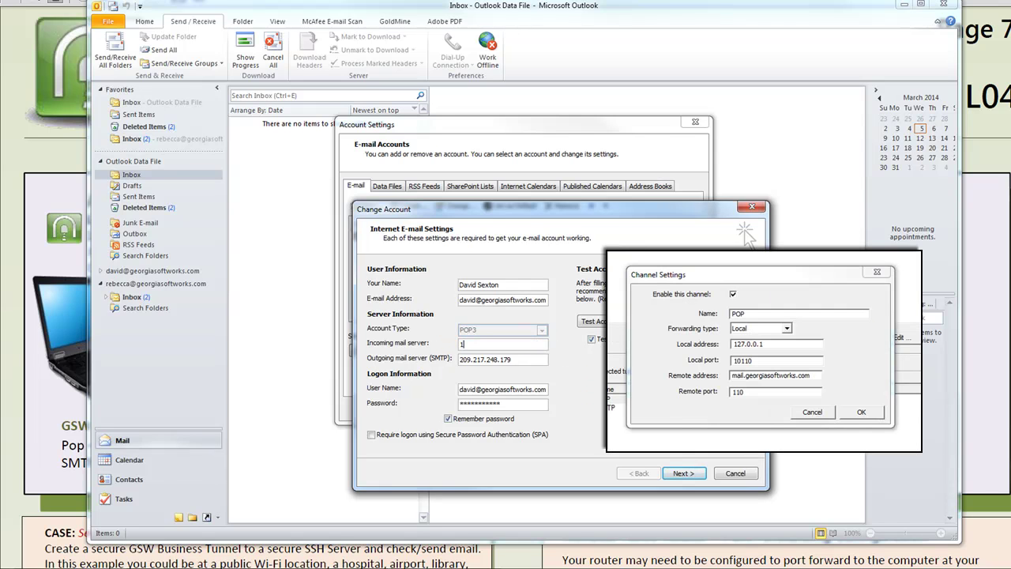
type("27.0.0.1")
left_click_drag(516, 361, 456, 359)
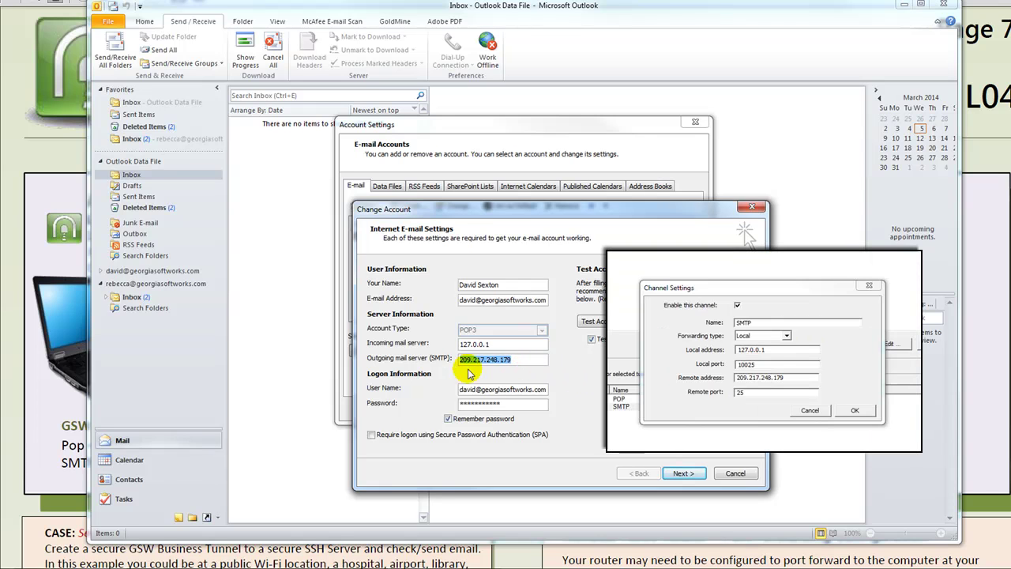
type("127.")
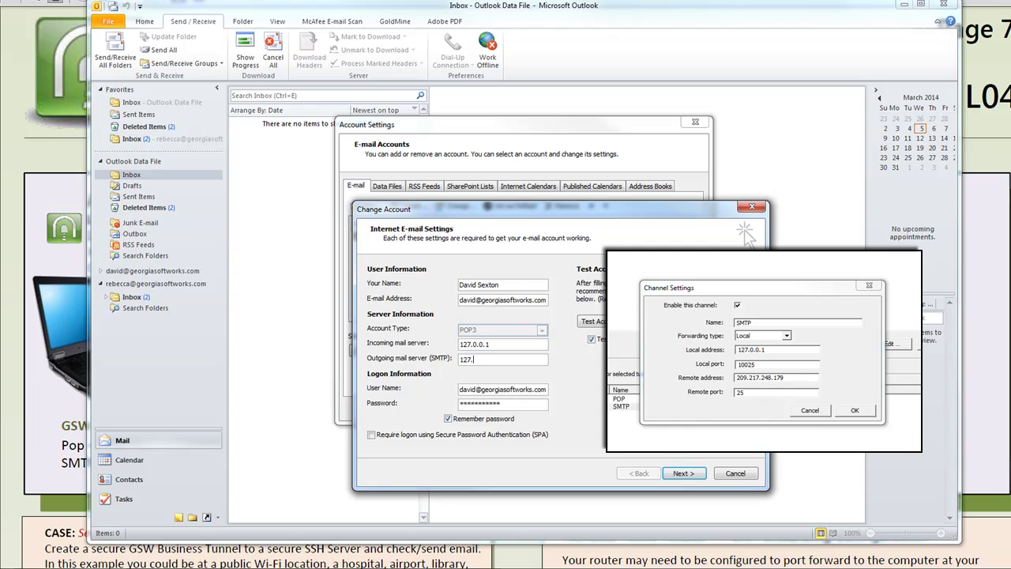
type("0.0.1")
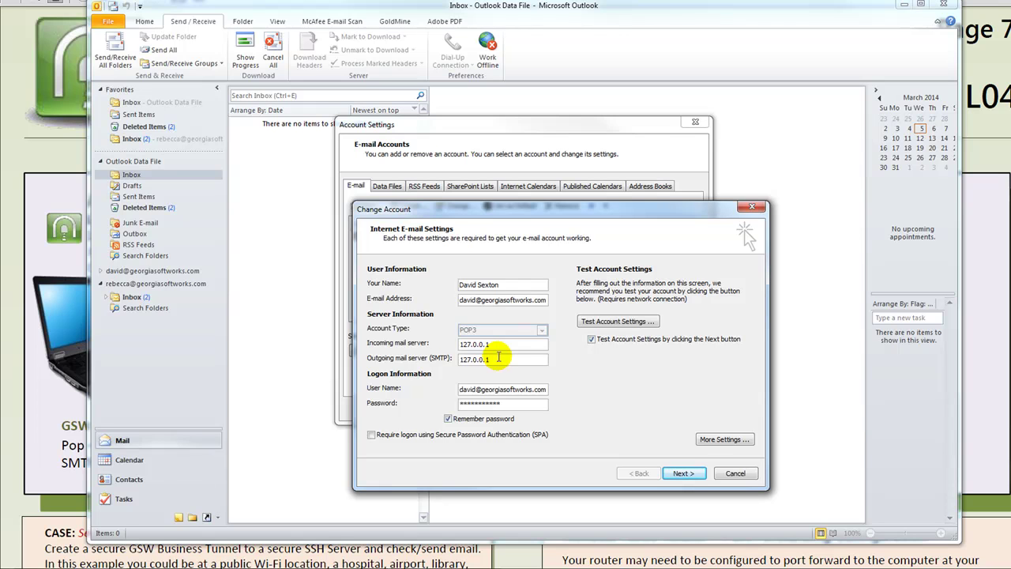
Set the account's incoming server (POP3) port to 10110 and outgoing server (SMTP) port to 10025, and accept the advanced settings
left_click(721, 440)
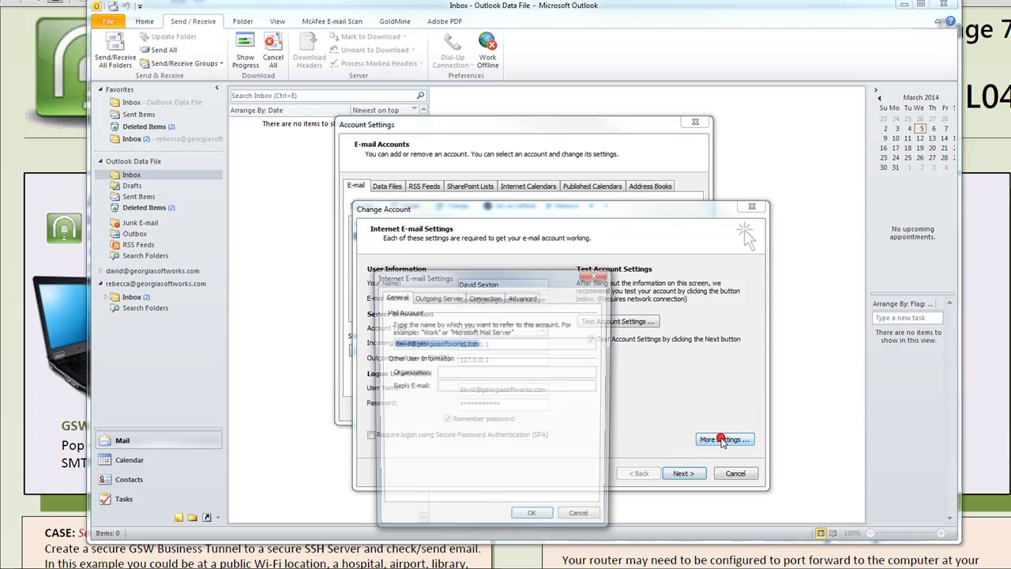
left_click(519, 297)
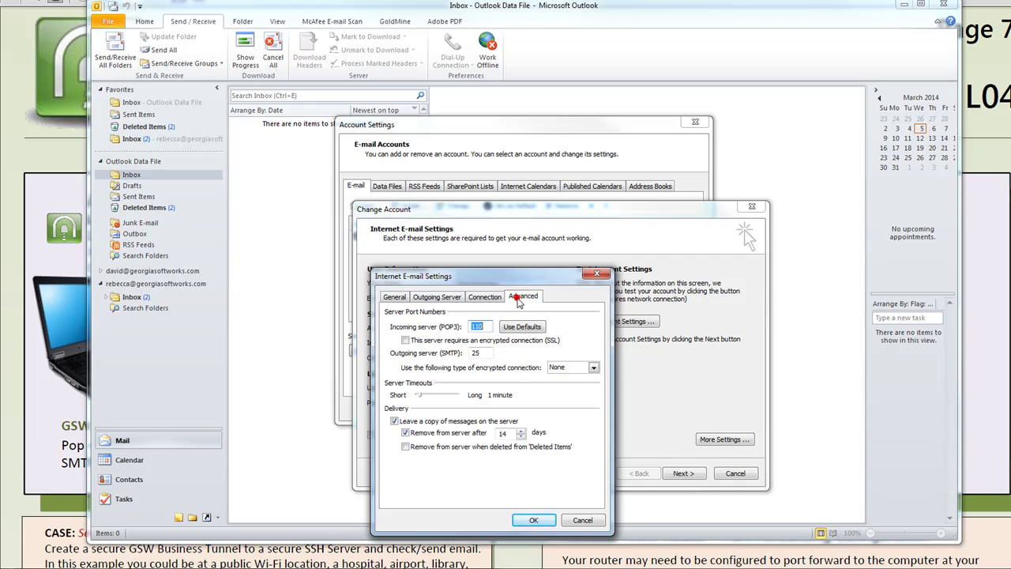
double_click(489, 326)
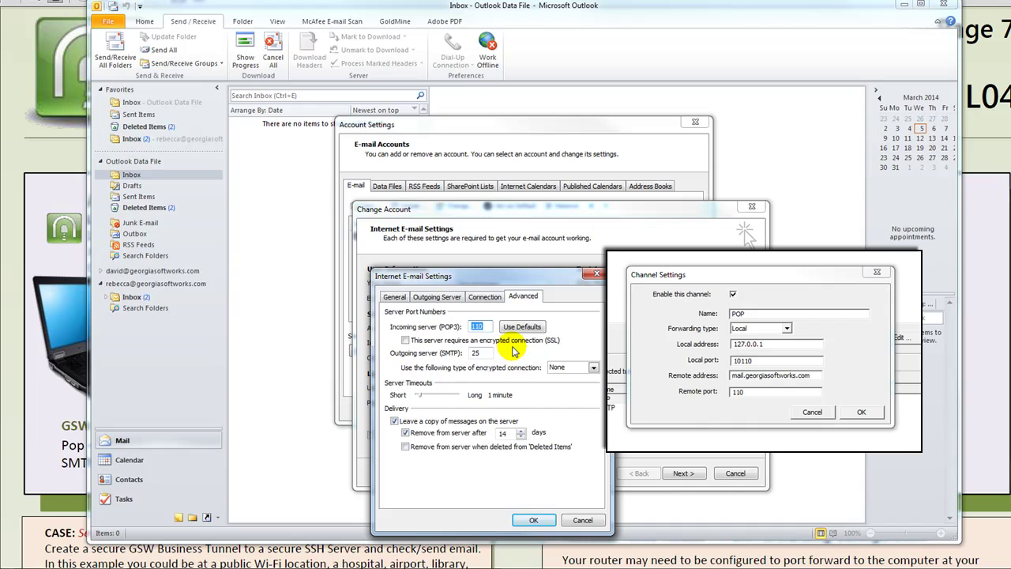
type("1")
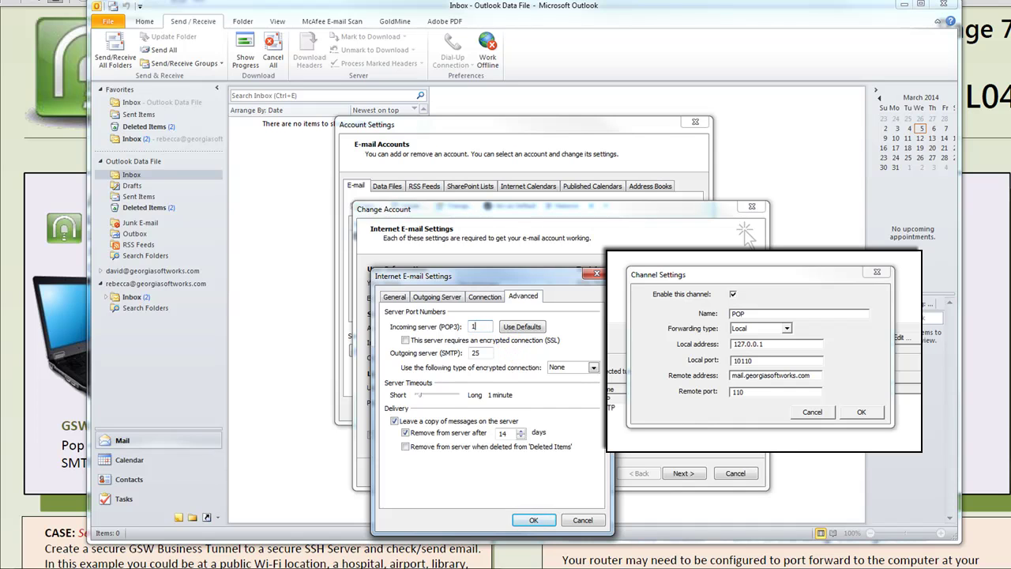
type("0110")
double_click(482, 352)
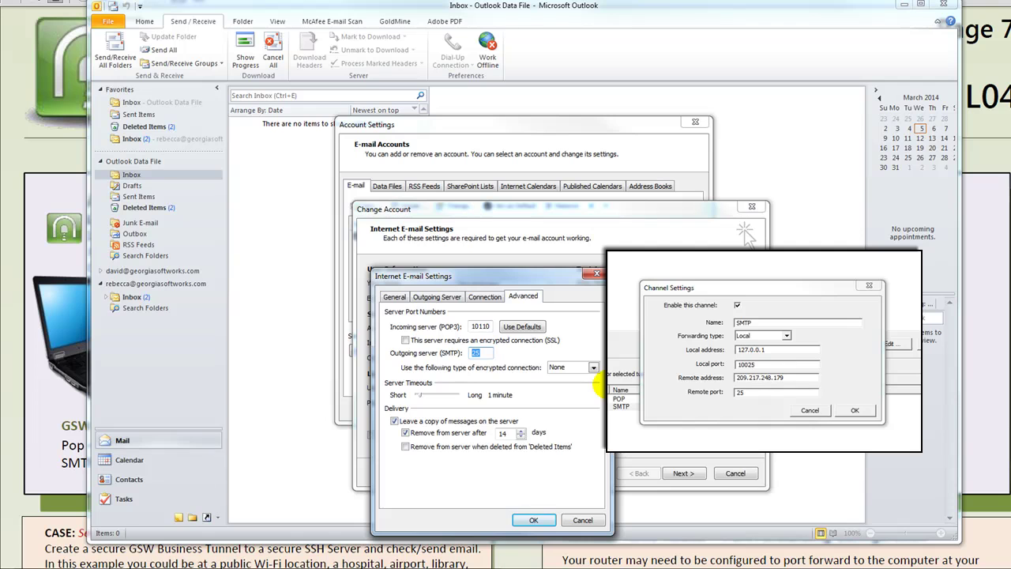
type("10025")
left_click(534, 520)
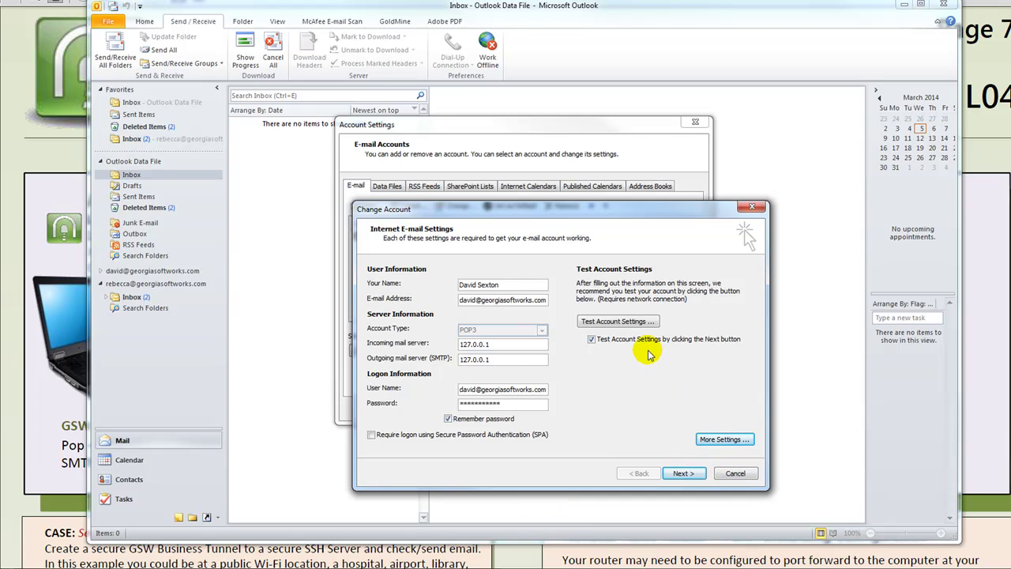
Test the account settings, and complete the account change wizard
left_click(620, 322)
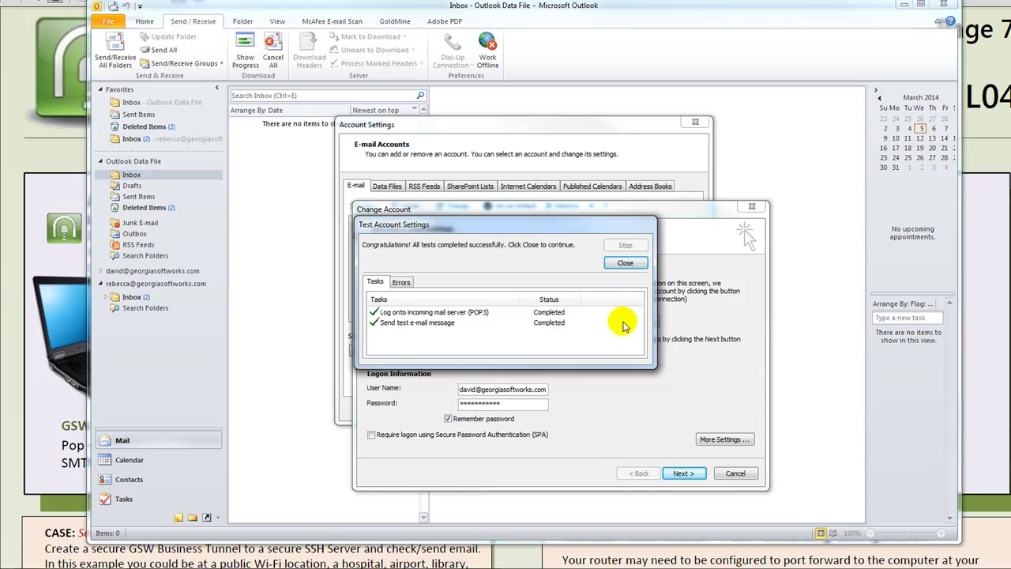
left_click(625, 262)
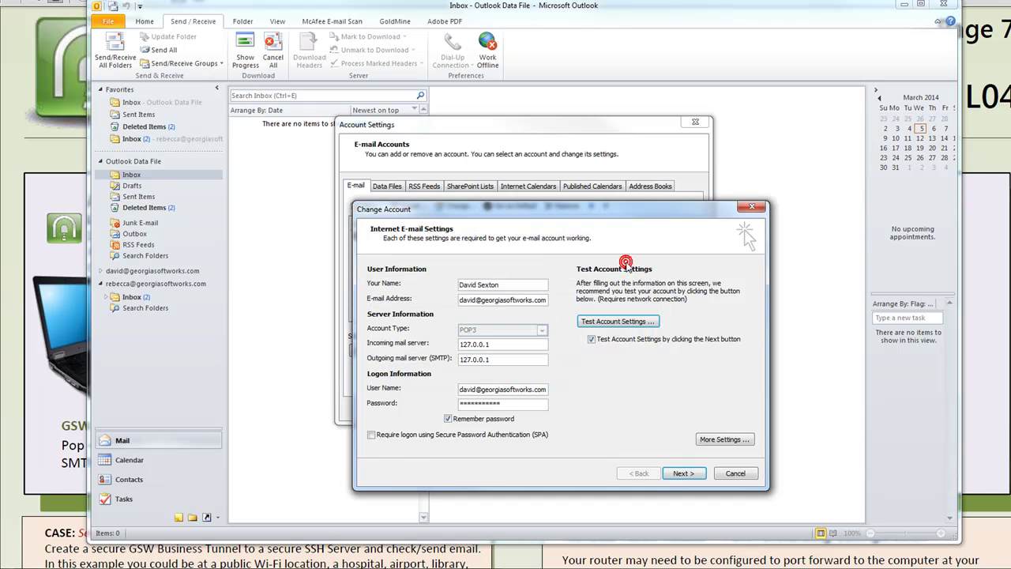
left_click(683, 472)
left_click(683, 472)
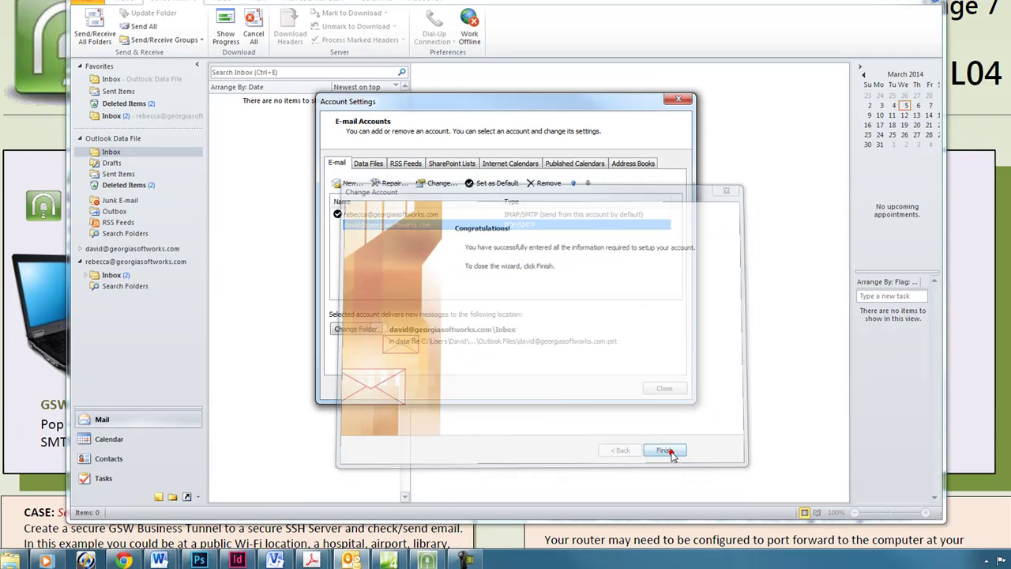